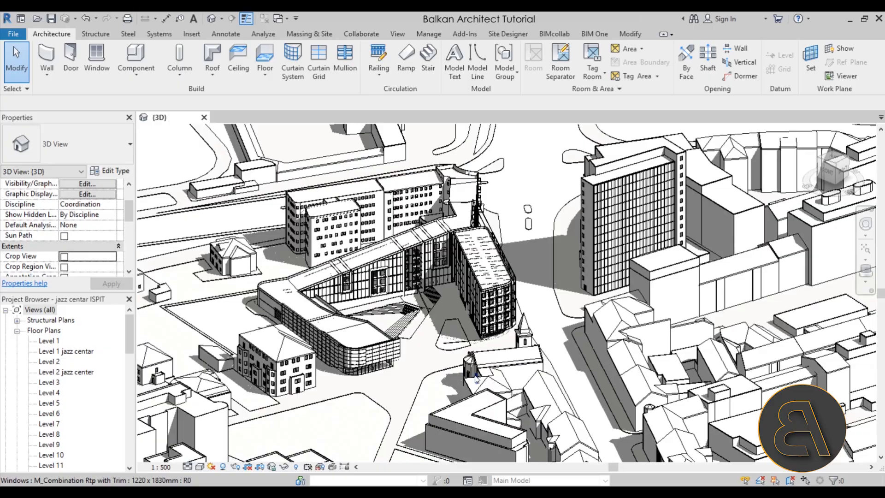
# Examine the jazz centre building and its surrounding city blocks in the 3D view from several angles and distances.
pyautogui.keyDown('shift'); pyautogui.moveTo(475, 381); pyautogui.dragTo(408, 393, button='middle'); pyautogui.keyUp('shift')
pyautogui.keyDown('shift'); pyautogui.moveTo(339, 408); pyautogui.dragTo(385, 402, button='middle'); pyautogui.keyUp('shift')
pyautogui.moveTo(449, 361); pyautogui.dragTo(426, 350, button='middle')
pyautogui.keyDown('shift'); pyautogui.moveTo(375, 357); pyautogui.dragTo(362, 288, button='middle'); pyautogui.keyUp('shift')
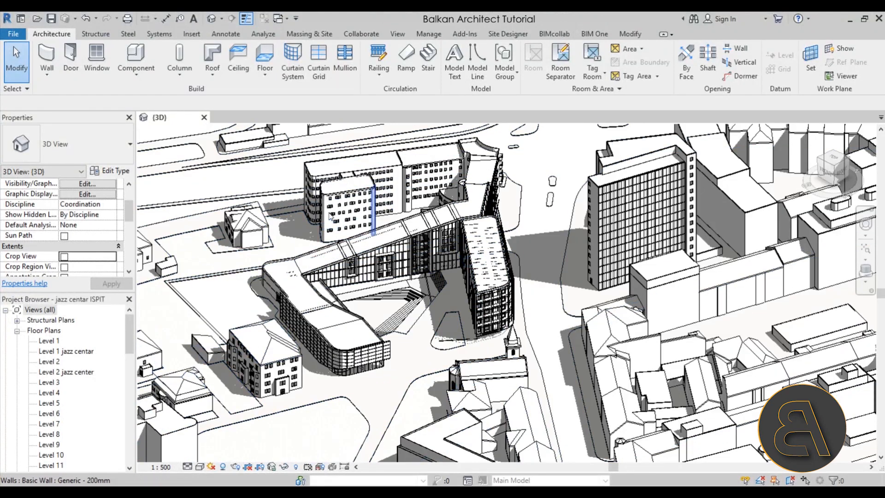
pyautogui.scroll(-5, 460, 280)
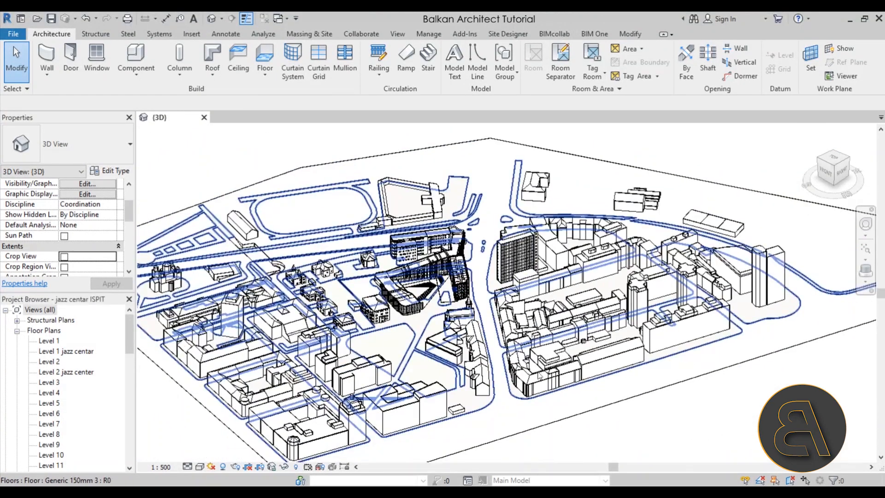
pyautogui.scroll(5, 431, 295)
pyautogui.scroll(8, 433, 331)
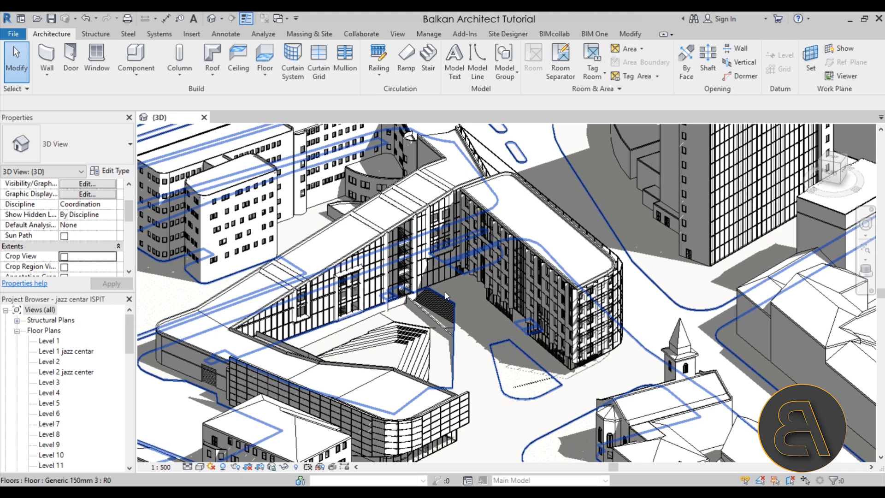
pyautogui.scroll(-6, 497, 324)
pyautogui.keyDown('shift'); pyautogui.moveTo(497, 325); pyautogui.dragTo(474, 360, button='middle'); pyautogui.keyUp('shift')
pyautogui.scroll(2, 491, 357)
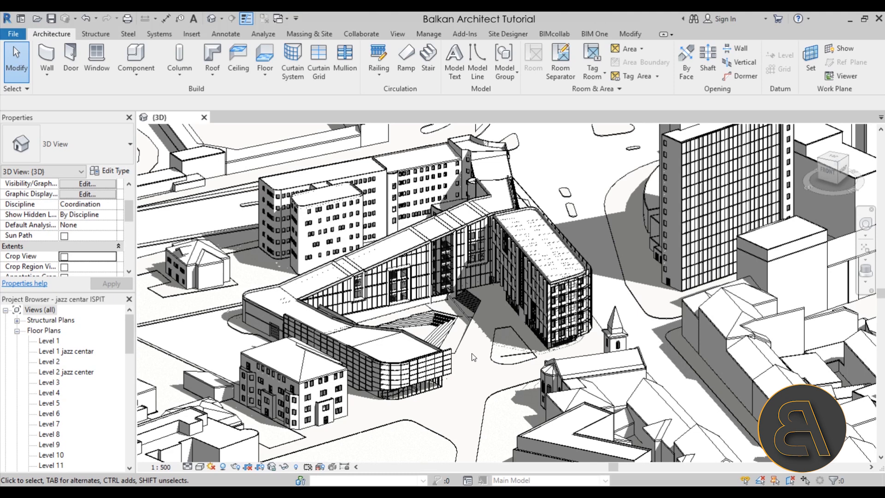
# Review the project's warnings and export them to the Desktop as the HTML report "jazz centar ISPIT_Error Report".
pyautogui.click(425, 37)
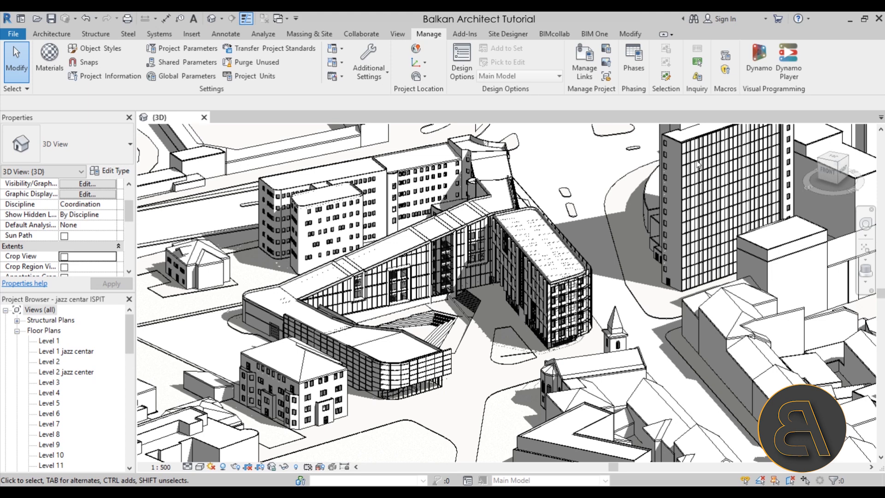
pyautogui.click(697, 76)
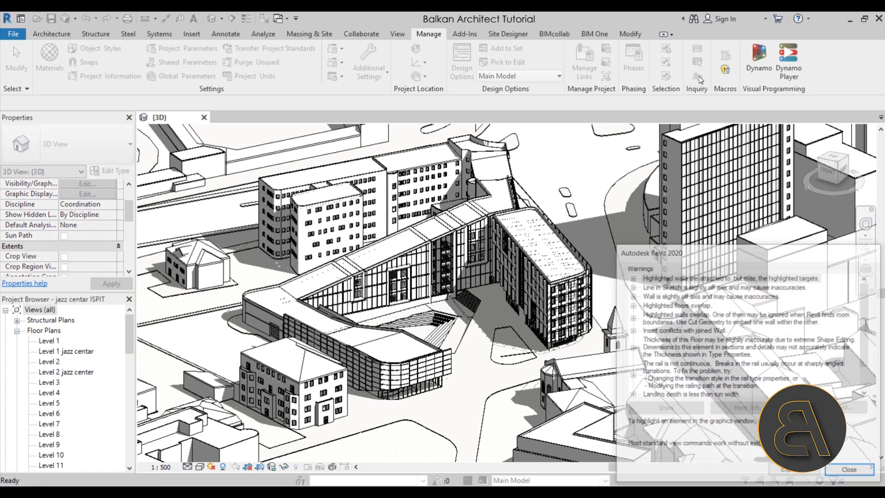
pyautogui.moveTo(724, 251); pyautogui.dragTo(405, 162)
pyautogui.moveTo(511, 221)
pyautogui.mouseDown()
pyautogui.moveTo(511, 245)
pyautogui.moveTo(511, 221)
pyautogui.mouseUp()
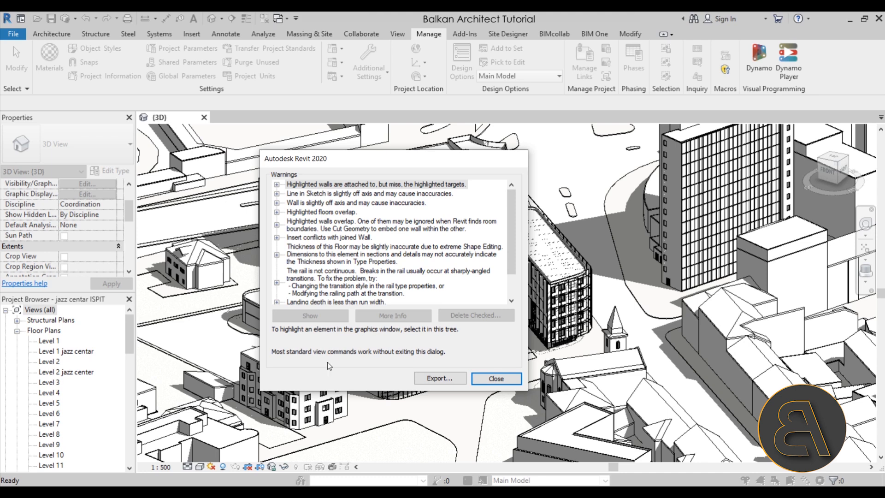
pyautogui.click(428, 379)
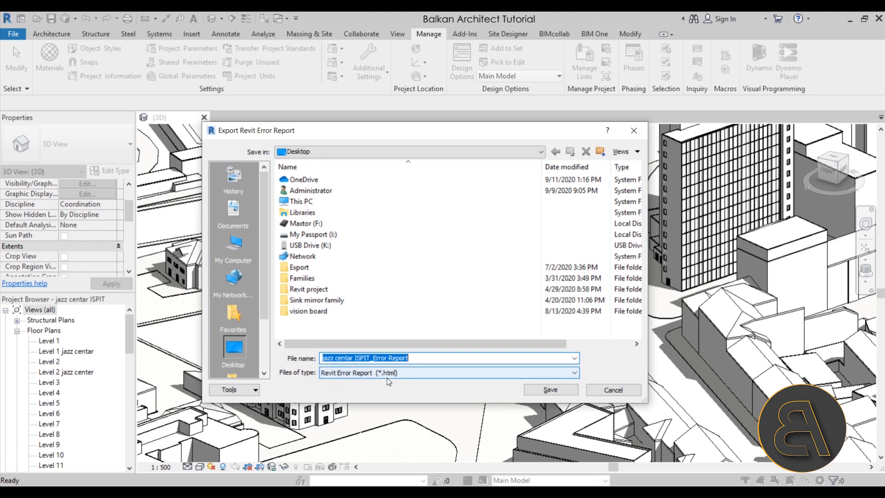
pyautogui.click(548, 390)
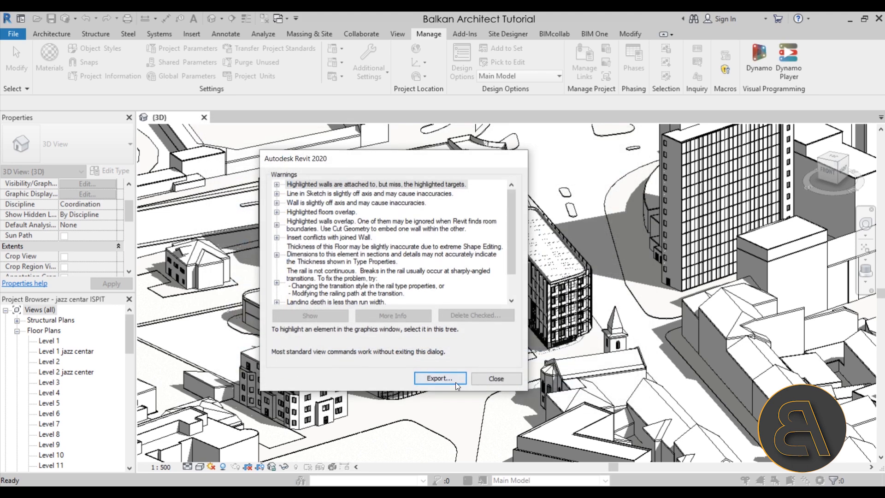
pyautogui.click(452, 381)
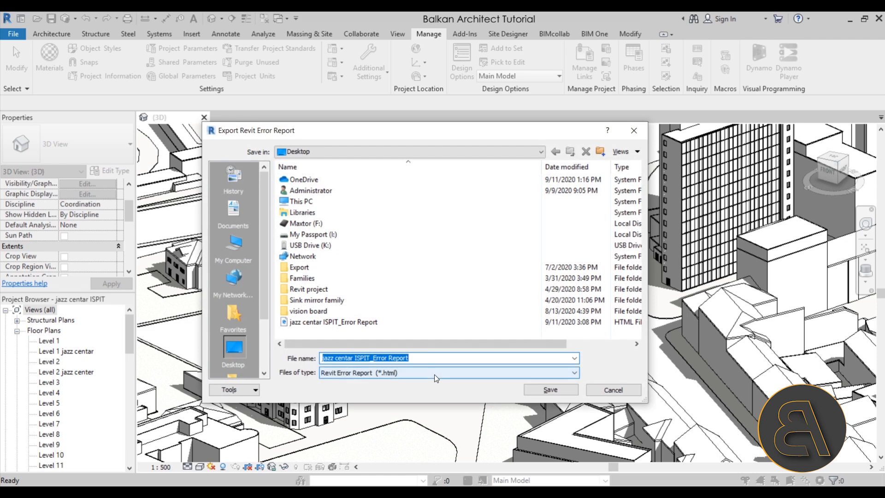
pyautogui.click(612, 390)
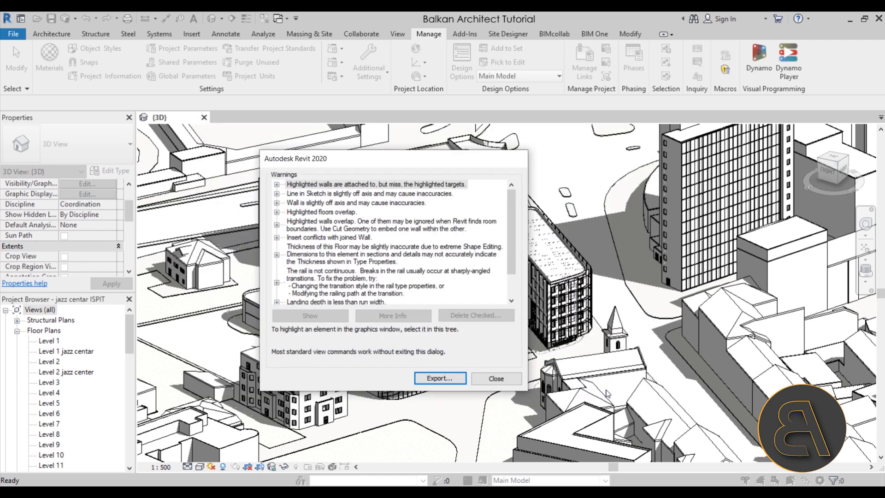
pyautogui.click(511, 381)
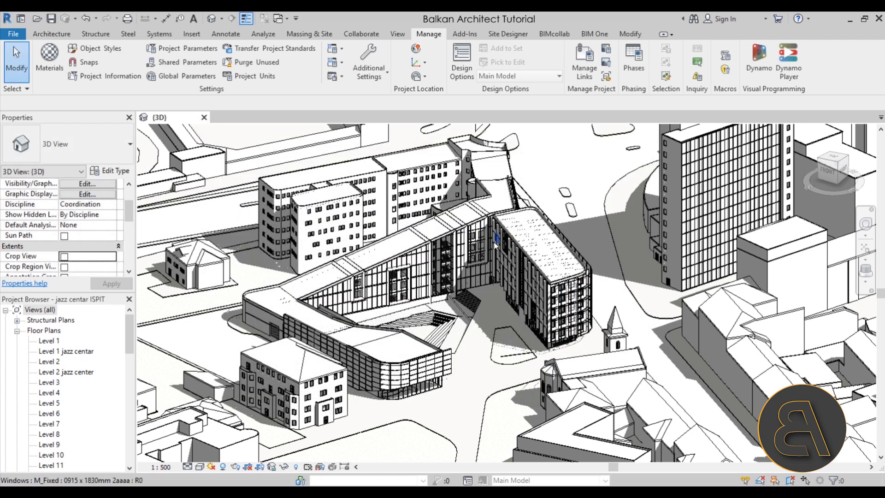
# Run the Isolate Warnings add-in on the Desktop file "jazz centar ISPIT_Error Report".
pyautogui.click(469, 38)
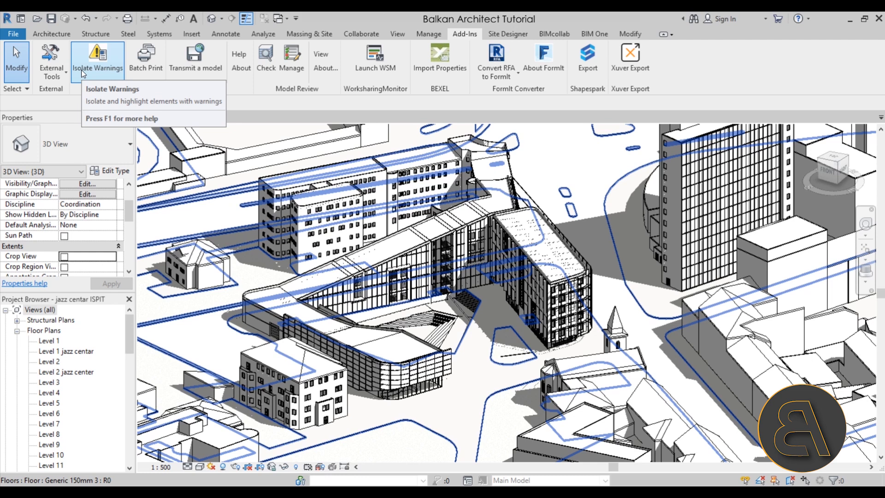
pyautogui.click(98, 74)
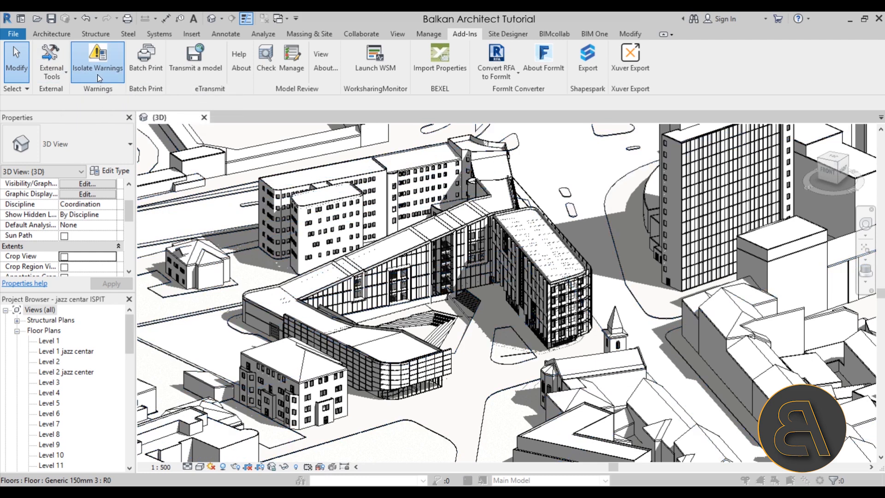
pyautogui.moveTo(445, 166); pyautogui.dragTo(427, 155)
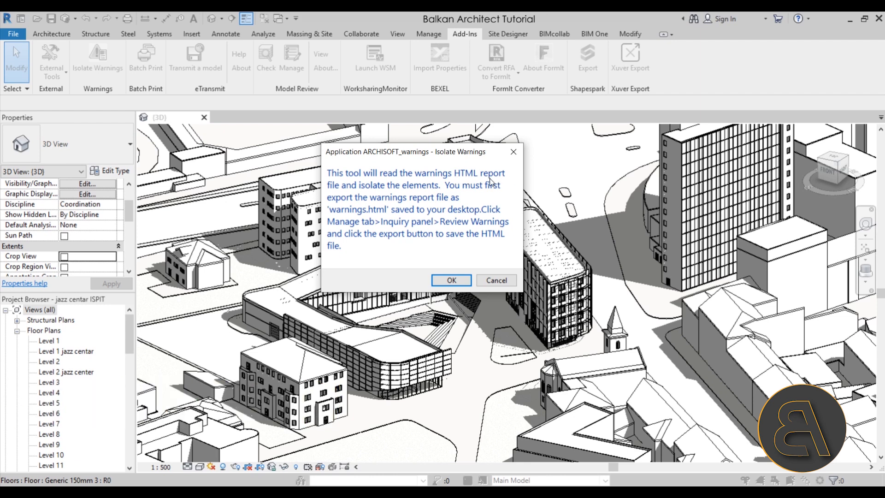
pyautogui.click(452, 281)
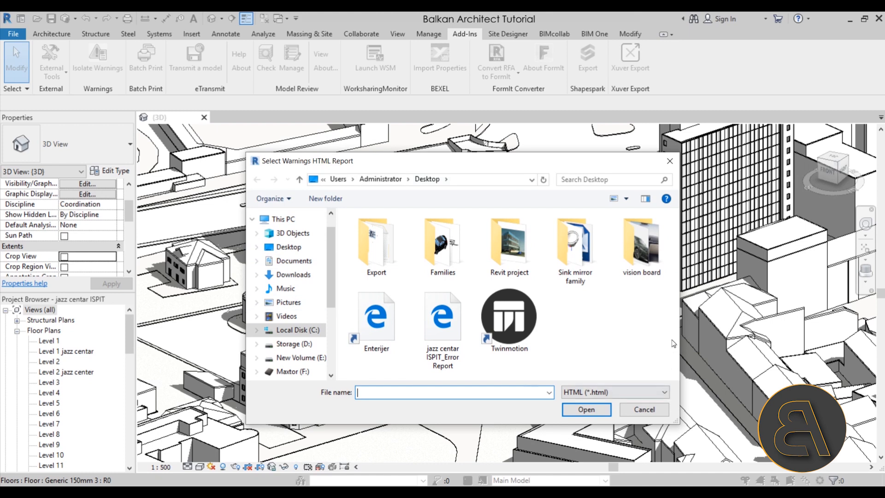
pyautogui.click(419, 367)
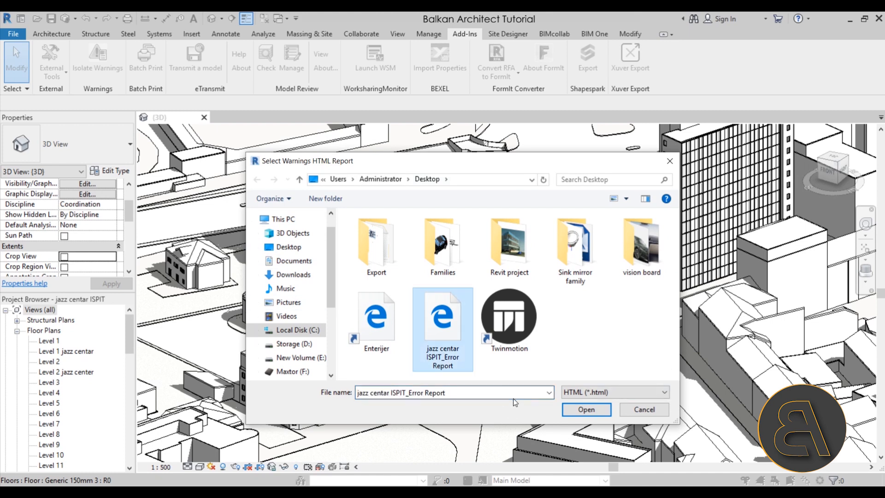
pyautogui.click(586, 409)
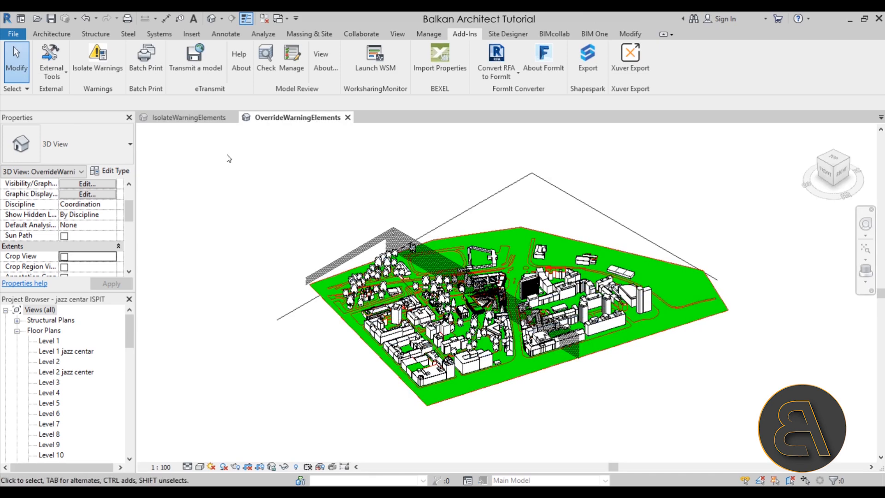
# Compare the IsolateWarningElements and OverrideWarningElements views, and inspect the colour-highlighted elements across the site in the latter.
pyautogui.click(190, 118)
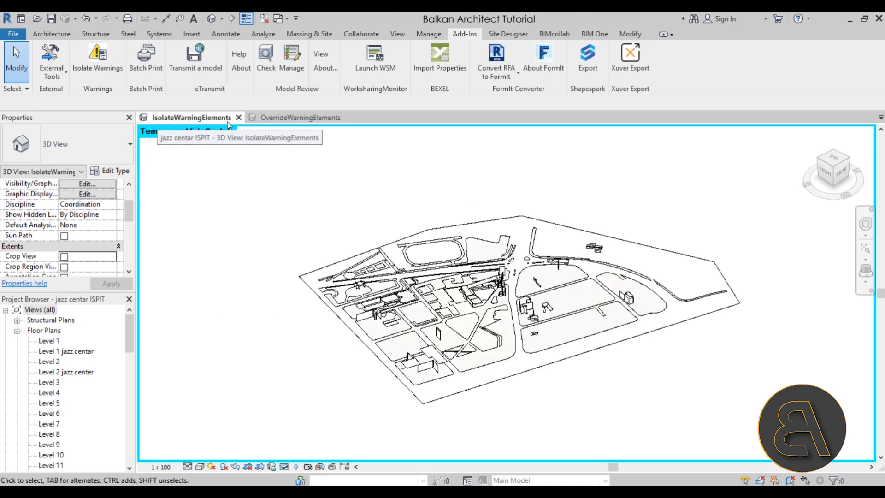
pyautogui.click(284, 121)
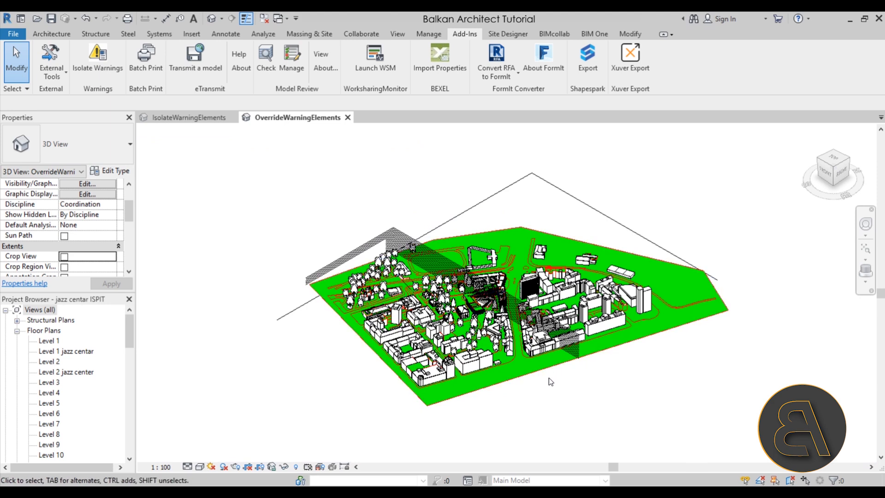
pyautogui.keyDown('shift'); pyautogui.moveTo(577, 407); pyautogui.dragTo(573, 382, button='middle'); pyautogui.keyUp('shift')
pyautogui.scroll(4, 536, 312)
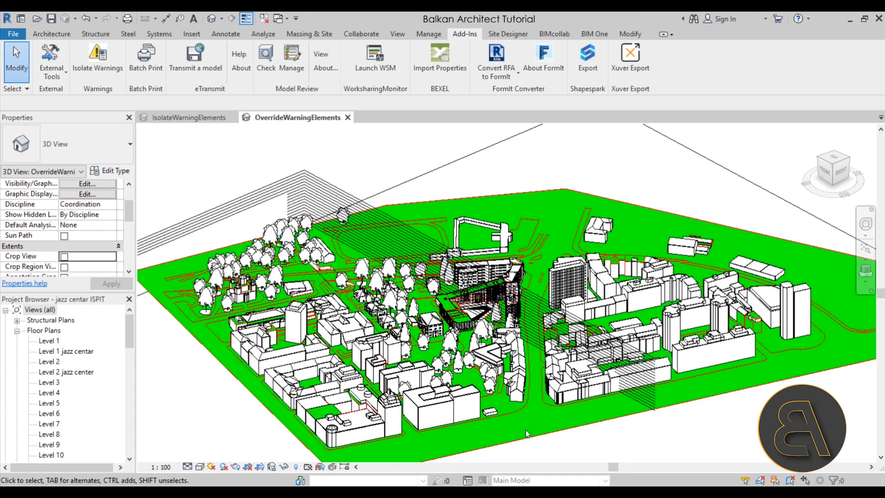
pyautogui.keyDown('shift'); pyautogui.moveTo(524, 400); pyautogui.dragTo(548, 444, button='middle'); pyautogui.keyUp('shift')
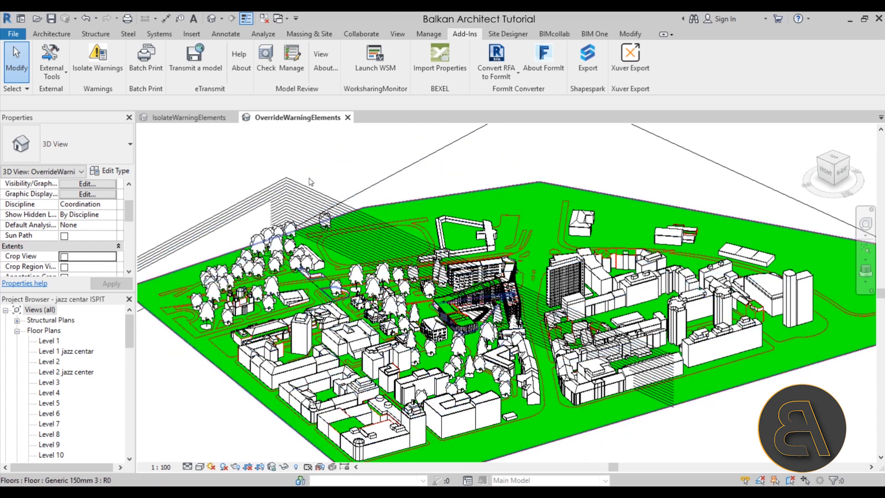
# Check the related warnings of the highest of the three protruding fixed windows on the front wall in the IsolateWarningElements view.
pyautogui.click(175, 121)
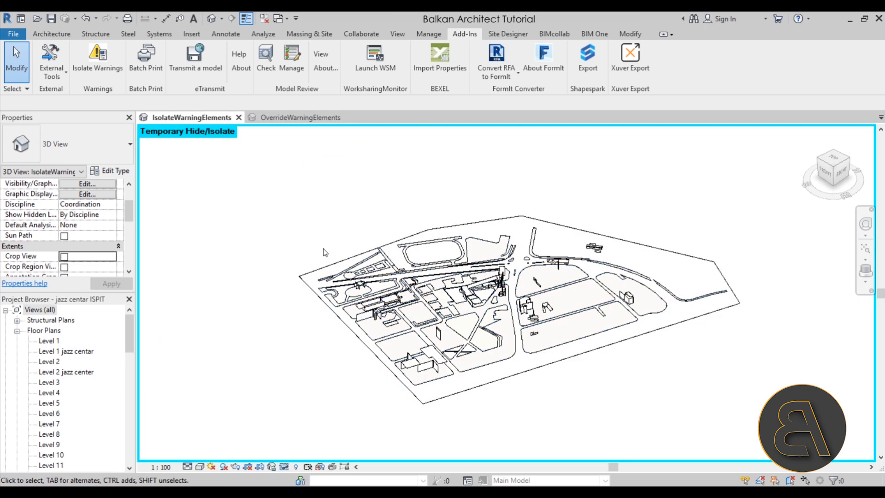
pyautogui.keyDown('shift'); pyautogui.moveTo(452, 326); pyautogui.dragTo(448, 389, button='middle'); pyautogui.keyUp('shift')
pyautogui.scroll(5, 470, 304)
pyautogui.keyDown('shift'); pyautogui.moveTo(506, 328); pyautogui.dragTo(581, 300, button='middle'); pyautogui.keyUp('shift')
pyautogui.scroll(6, 577, 290)
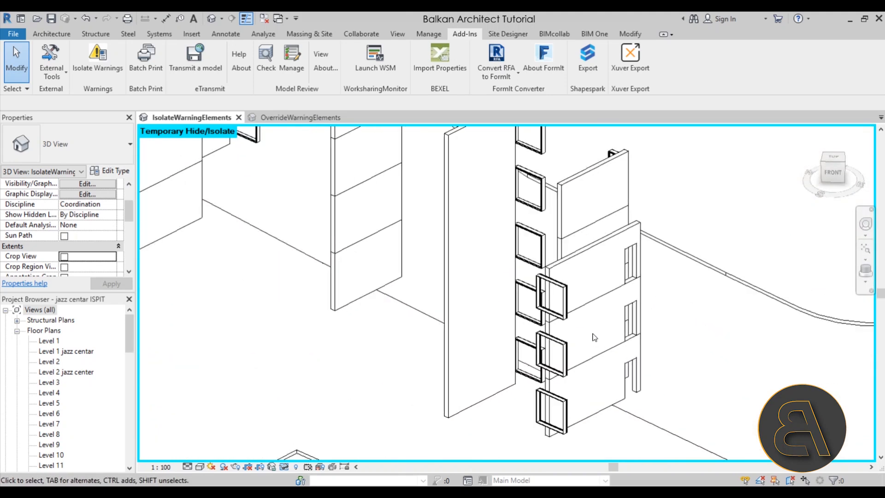
pyautogui.click(566, 297)
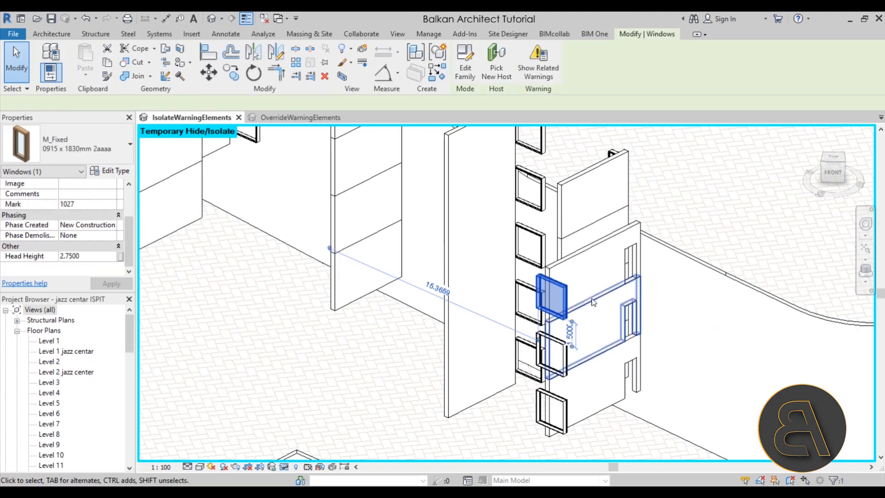
pyautogui.click(542, 79)
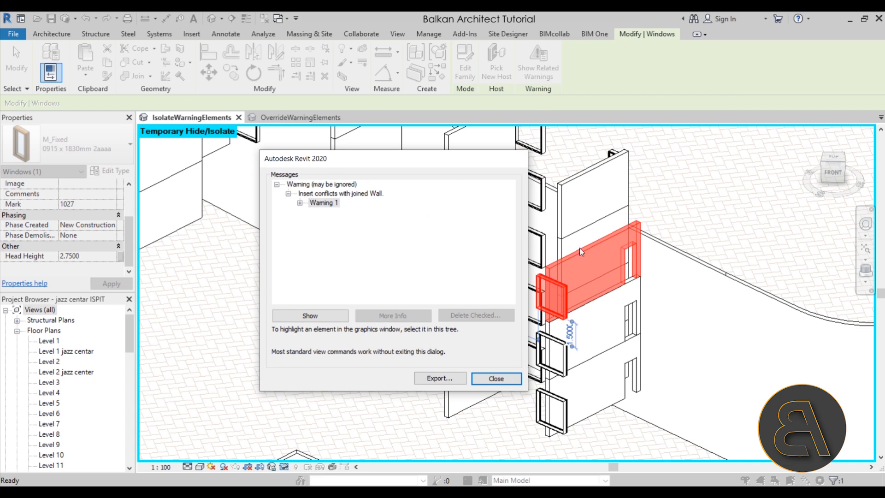
pyautogui.click(497, 380)
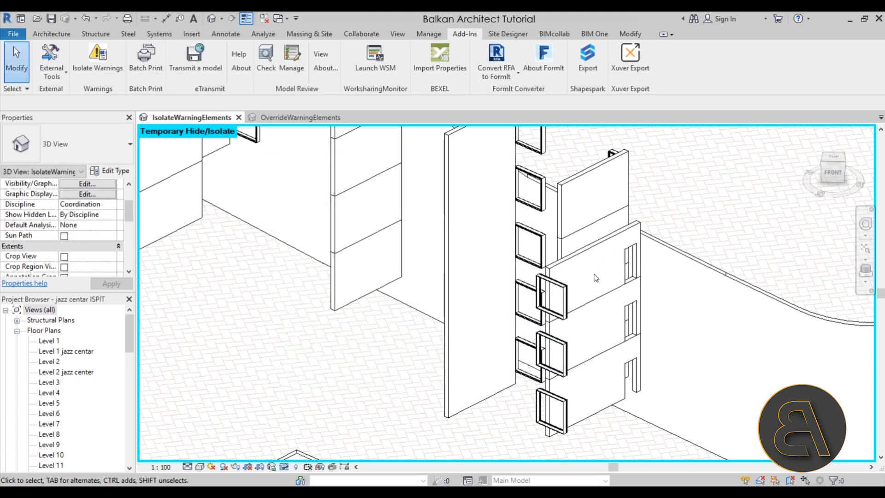
# Try to move the highest protruding fixed window sideways onto the wall face.
pyautogui.click(559, 301)
pyautogui.moveTo(579, 311); pyautogui.dragTo(595, 313)
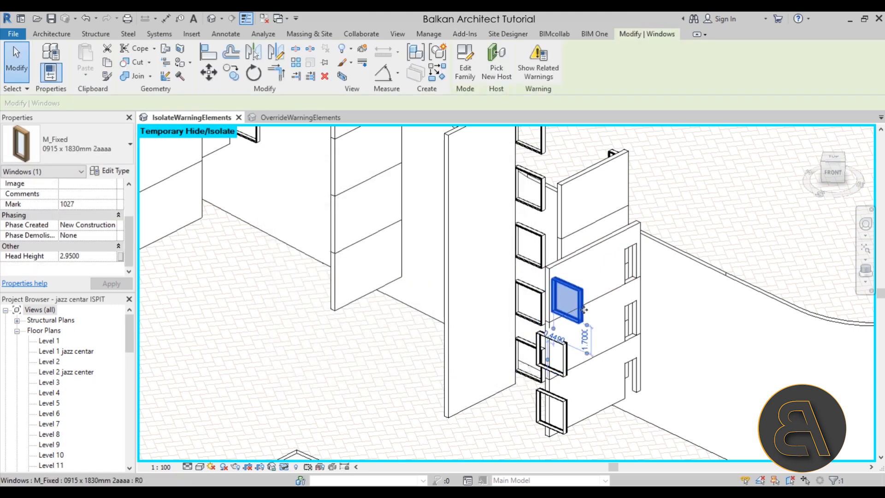
pyautogui.press('Escape')
# Show the related warnings of the long sloping Generic 150mm floor and expand Warning 1 to list its elements.
pyautogui.keyDown('shift'); pyautogui.moveTo(482, 203); pyautogui.dragTo(295, 324, button='middle'); pyautogui.keyUp('shift')
pyautogui.click(295, 324)
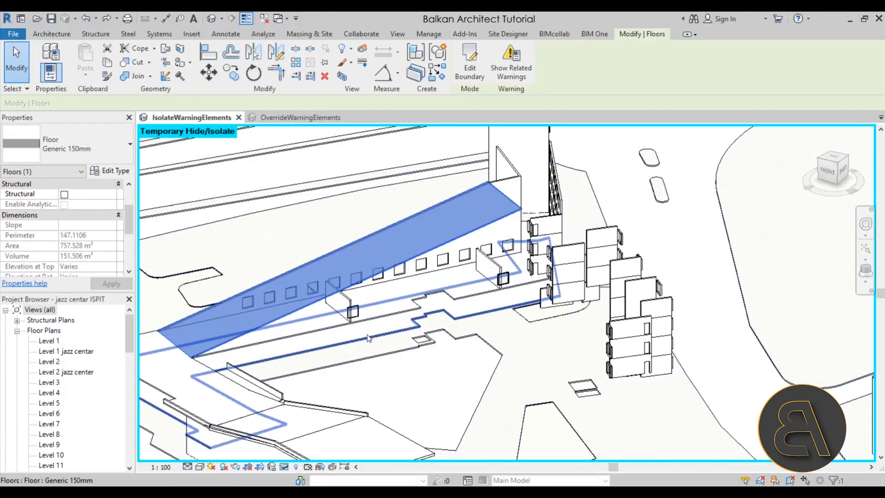
pyautogui.moveTo(392, 207); pyautogui.dragTo(416, 198, button='middle')
pyautogui.click(511, 65)
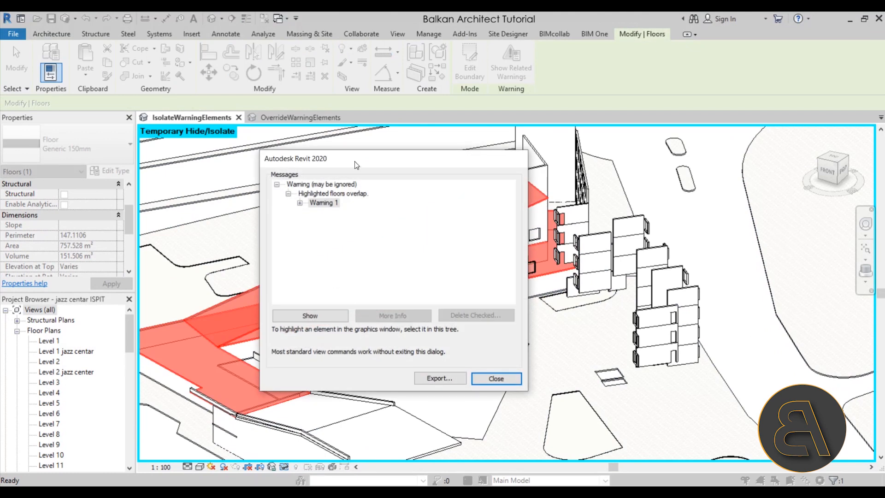
pyautogui.moveTo(356, 165); pyautogui.dragTo(586, 156)
pyautogui.click(530, 195)
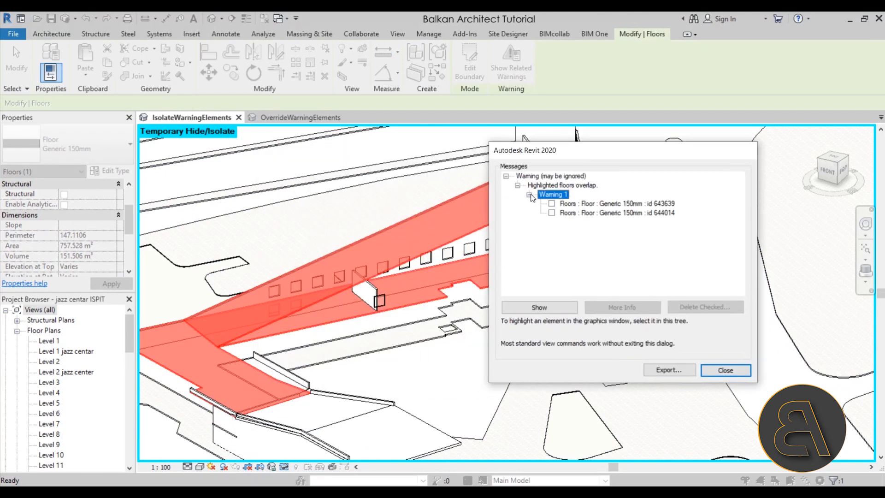
# Highlight each of the two overlapping floors listed under Warning 1 in turn, and close the warning messages.
pyautogui.click(573, 204)
pyautogui.click(577, 215)
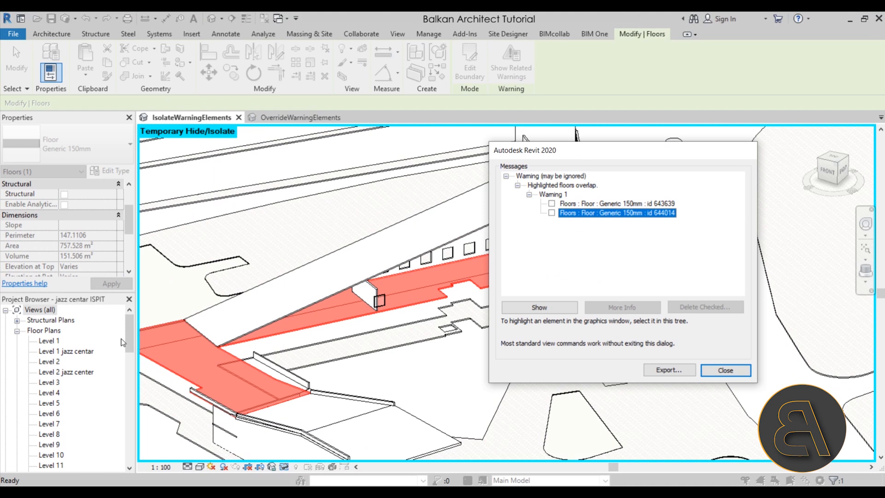
pyautogui.click(588, 205)
pyautogui.click(588, 213)
pyautogui.click(589, 205)
pyautogui.click(589, 214)
pyautogui.click(726, 370)
# Switch to the OverrideWarningElements view and select the long sloping Generic 150mm floor to examine the elements coloured for warnings.
pyautogui.click(305, 118)
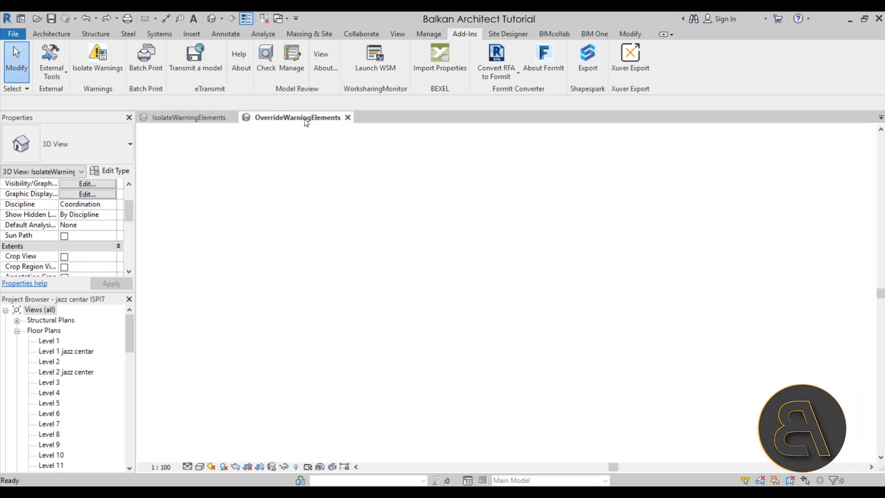
pyautogui.scroll(4, 488, 303)
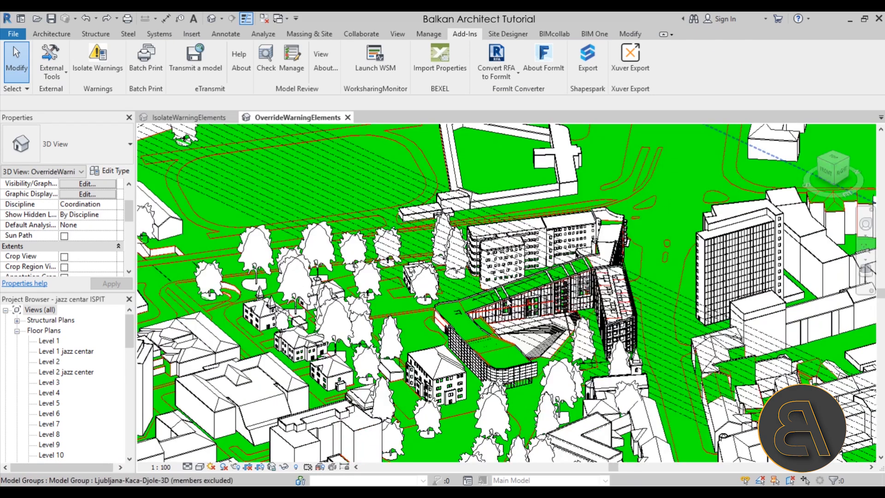
pyautogui.scroll(3, 509, 302)
pyautogui.click(629, 291)
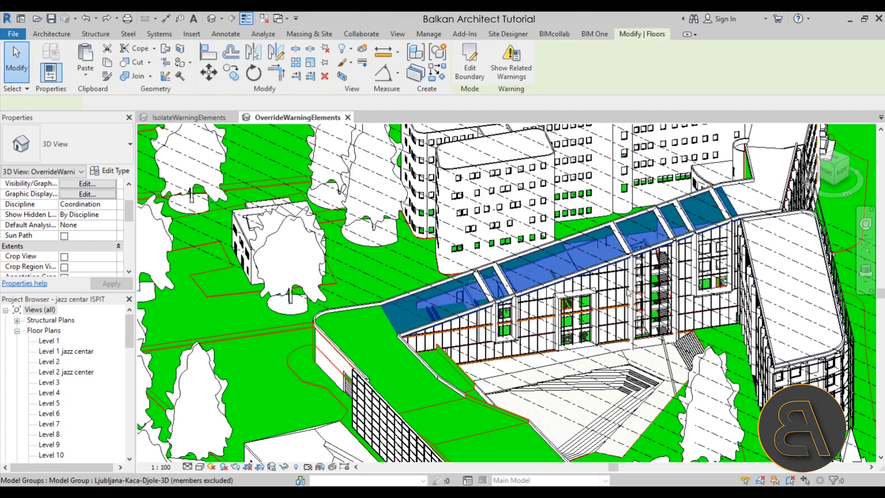
pyautogui.scroll(2, 396, 319)
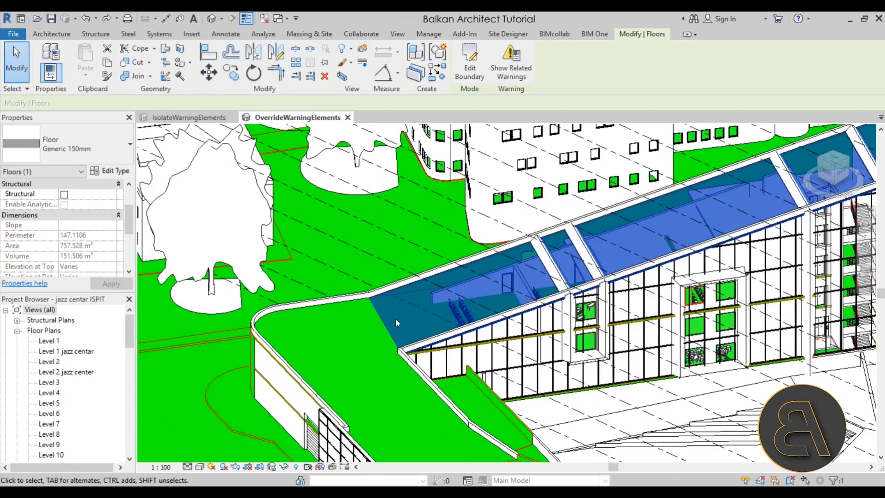
# Show the related warnings of the low Generic - 200mm wall beside the ramp at the glazed facade.
pyautogui.click(495, 411)
pyautogui.scroll(5, 463, 378)
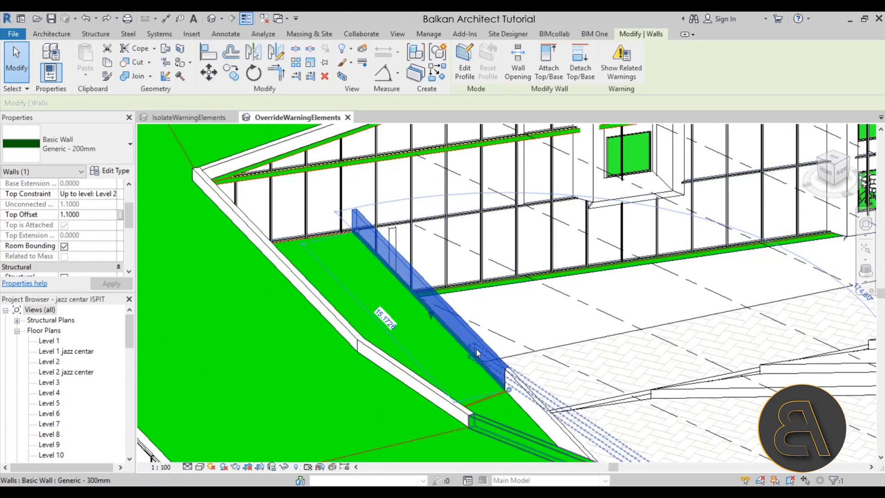
pyautogui.click(622, 60)
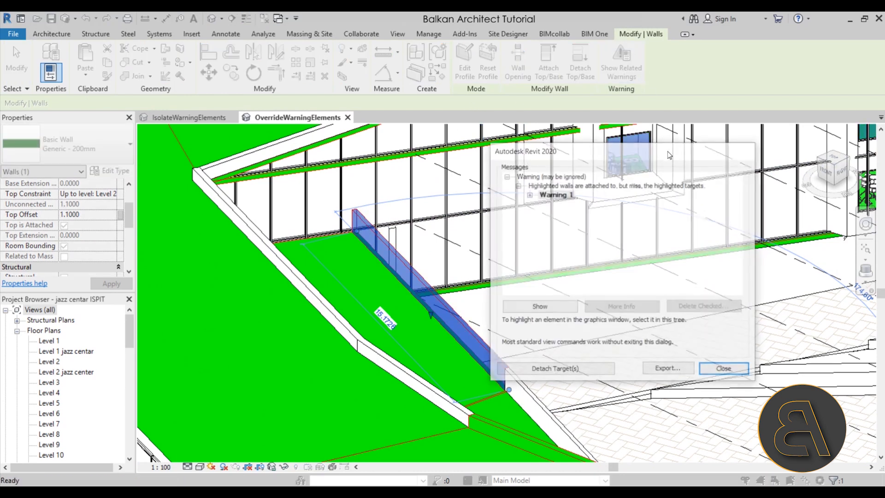
# Highlight the wall and the floor listed under Warning 1 in turn, and close the warning messages.
pyautogui.click(567, 203)
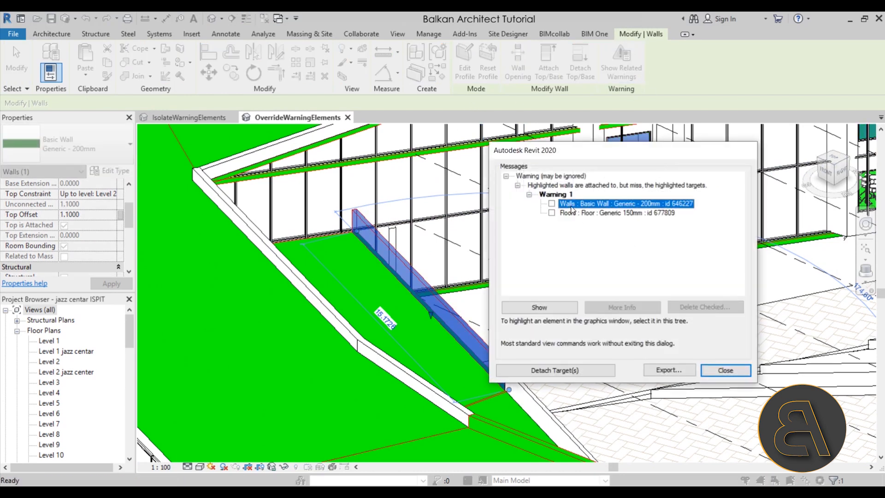
pyautogui.click(570, 212)
pyautogui.click(571, 205)
pyautogui.click(570, 213)
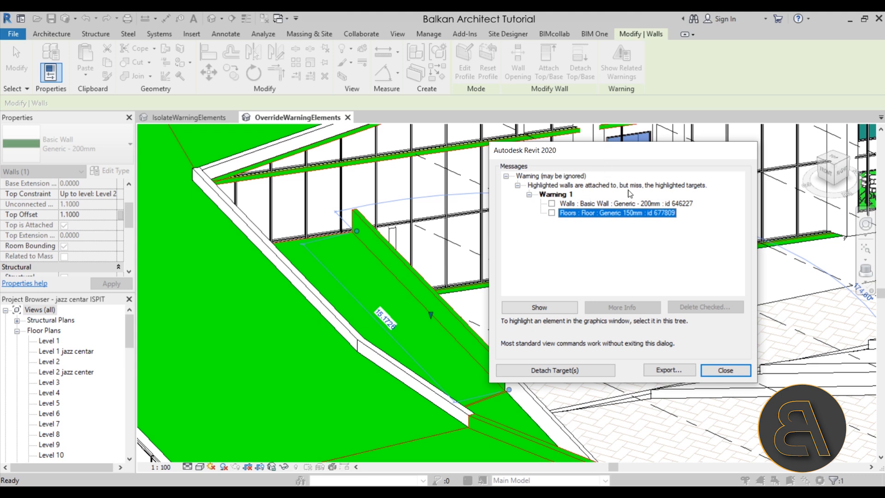
pyautogui.click(726, 370)
# Return to the IsolateWarningElements view and check the related warnings of the Monolithic Stair near the curved-end slab.
pyautogui.scroll(-8, 478, 363)
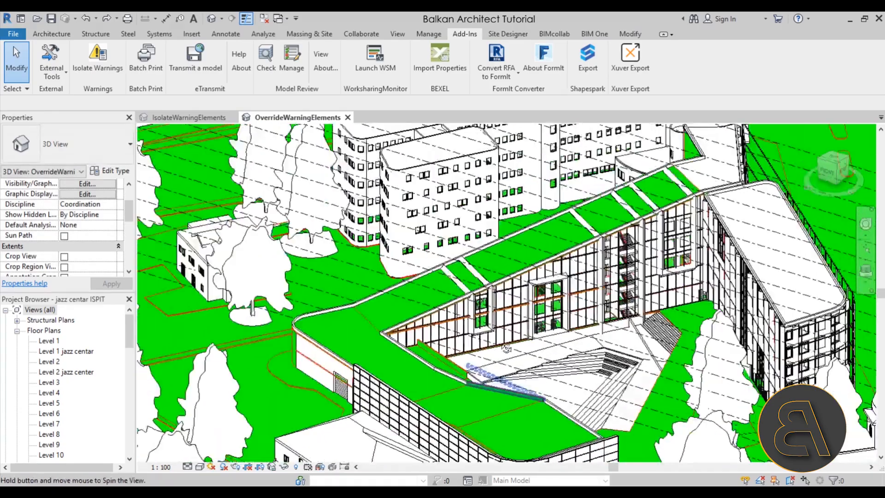
pyautogui.scroll(-4, 408, 449)
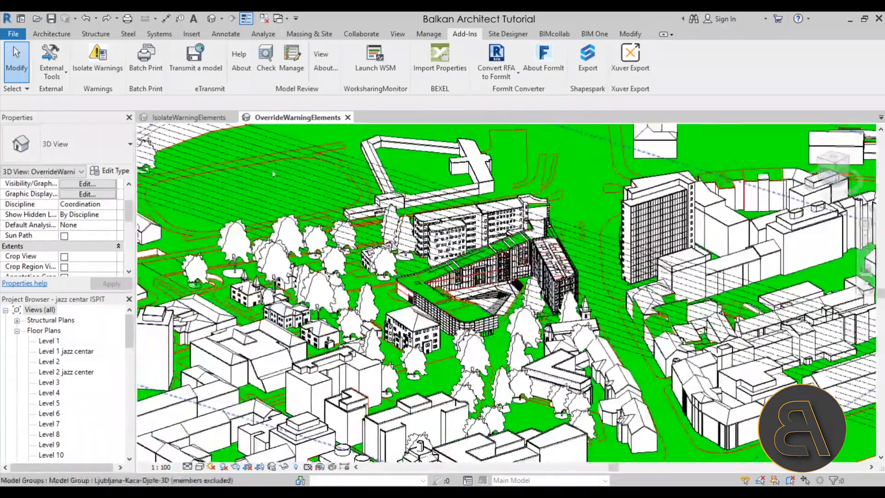
pyautogui.click(199, 117)
pyautogui.keyDown('shift'); pyautogui.moveTo(452, 348); pyautogui.dragTo(415, 334, button='middle'); pyautogui.keyUp('shift')
pyautogui.scroll(5, 454, 337)
pyautogui.moveTo(387, 382); pyautogui.dragTo(387, 319, button='middle')
pyautogui.scroll(5, 549, 286)
pyautogui.scroll(5, 548, 289)
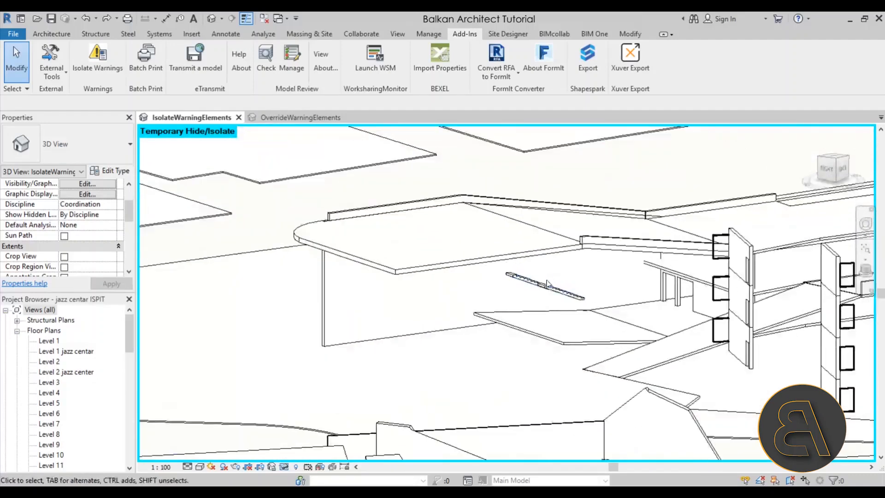
pyautogui.click(545, 291)
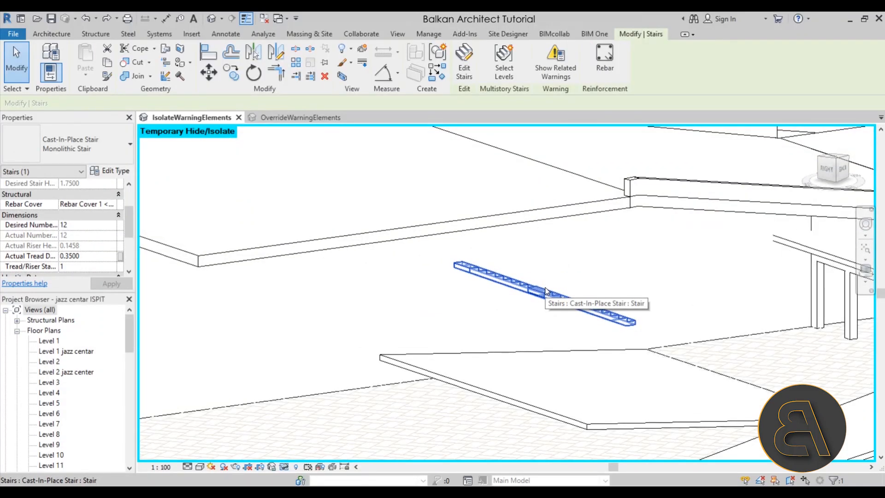
pyautogui.click(556, 58)
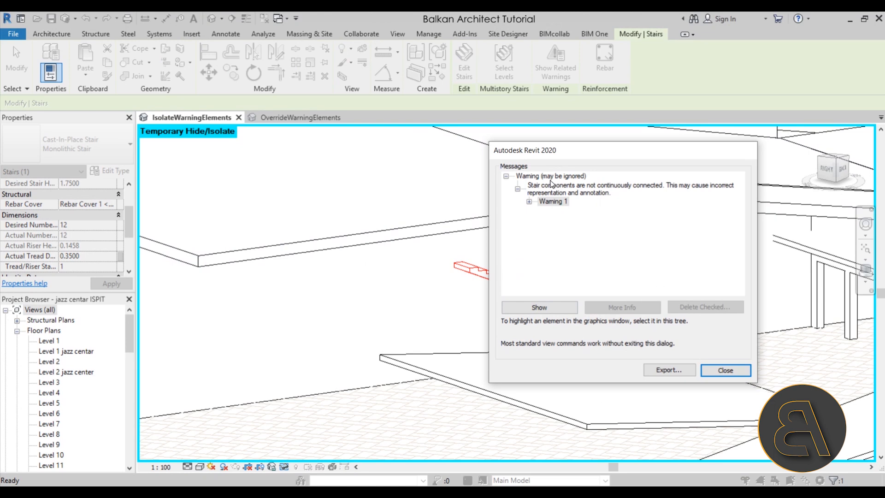
pyautogui.click(731, 370)
pyautogui.keyDown('shift'); pyautogui.moveTo(490, 282); pyautogui.dragTo(504, 307, button='middle'); pyautogui.keyUp('shift')
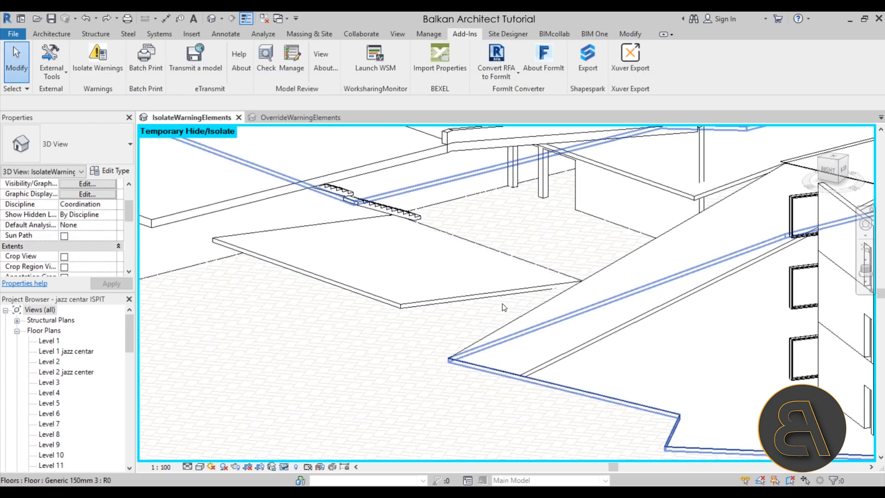
pyautogui.scroll(-2, 504, 308)
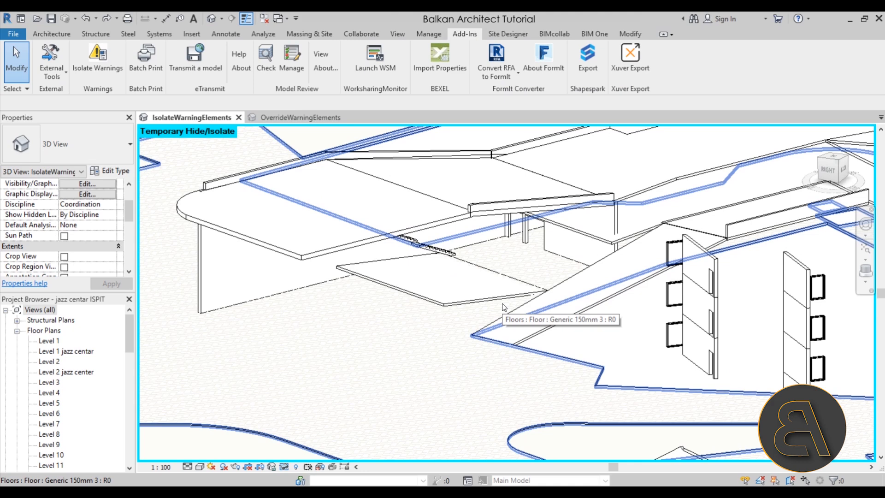
pyautogui.scroll(-3, 196, 302)
pyautogui.keyDown('shift'); pyautogui.moveTo(239, 336); pyautogui.dragTo(484, 316, button='middle'); pyautogui.keyUp('shift')
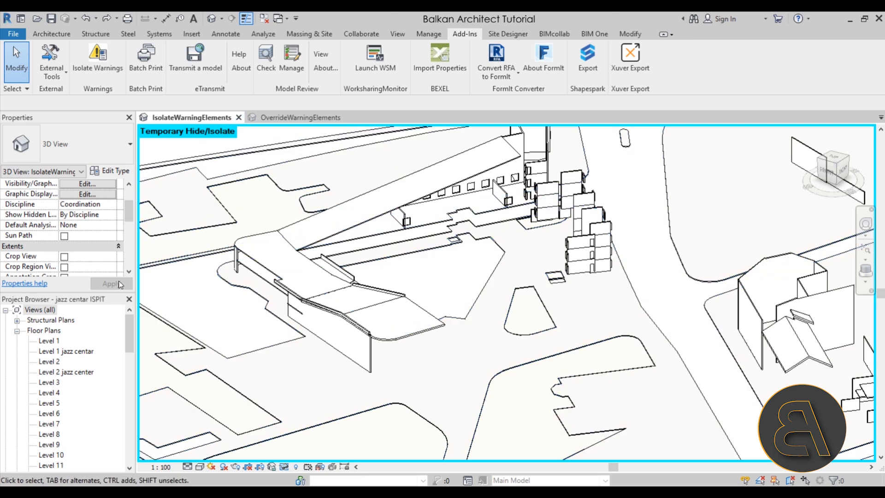
# Open the {3D} view of the whole model and close the IsolateWarningElements and OverrideWarningElements views.
pyautogui.scroll(-5, 54, 370)
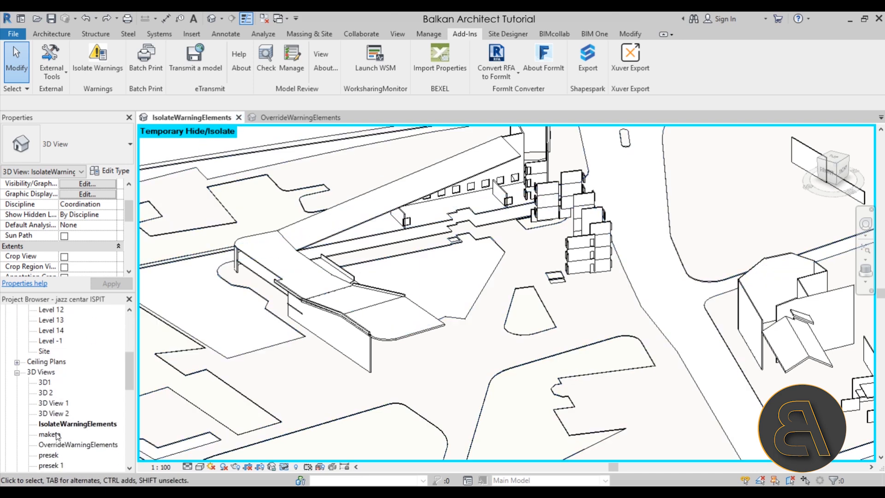
pyautogui.scroll(-2, 82, 438)
pyautogui.doubleClick(46, 446)
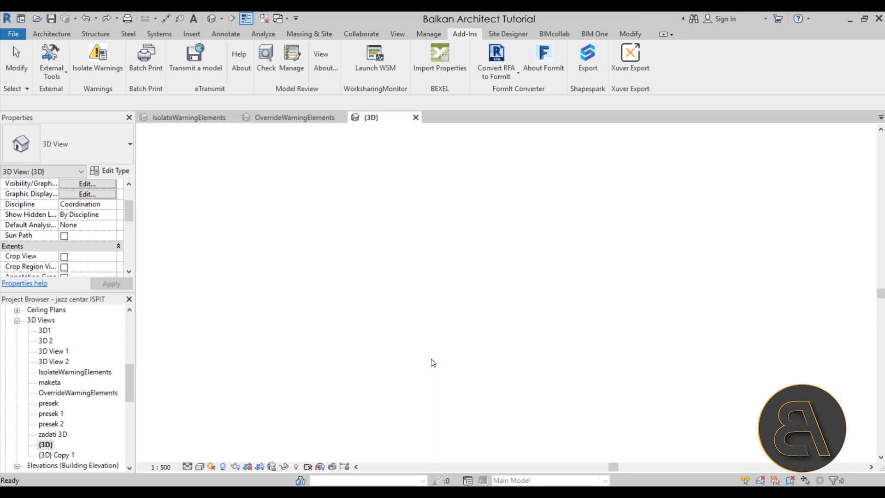
pyautogui.scroll(5, 489, 286)
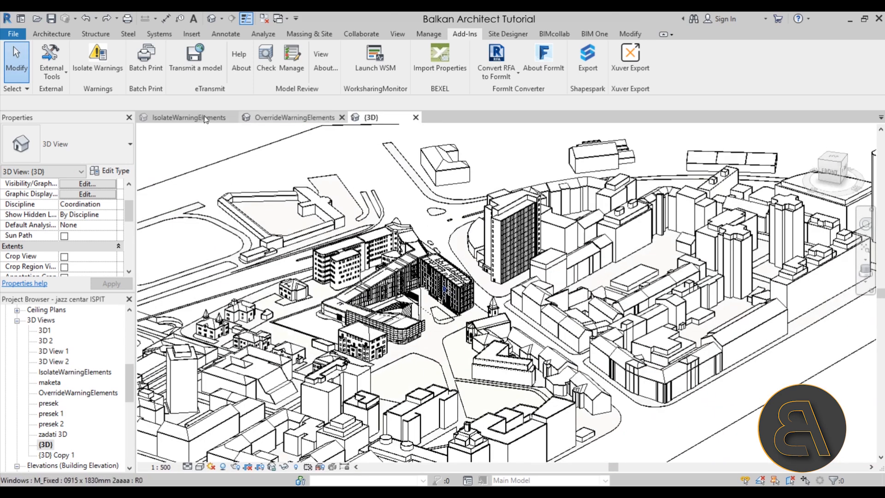
pyautogui.click(234, 118)
pyautogui.click(238, 118)
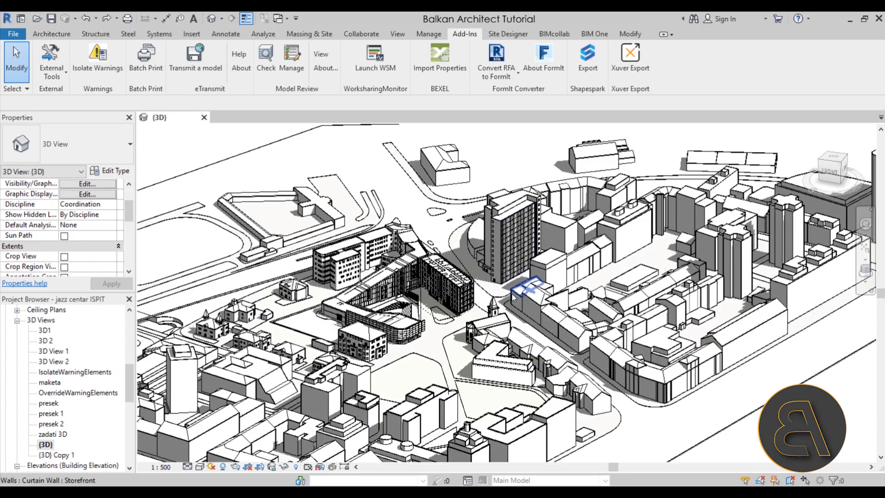
pyautogui.keyDown('shift'); pyautogui.moveTo(456, 335); pyautogui.dragTo(432, 329, button='middle'); pyautogui.keyUp('shift')
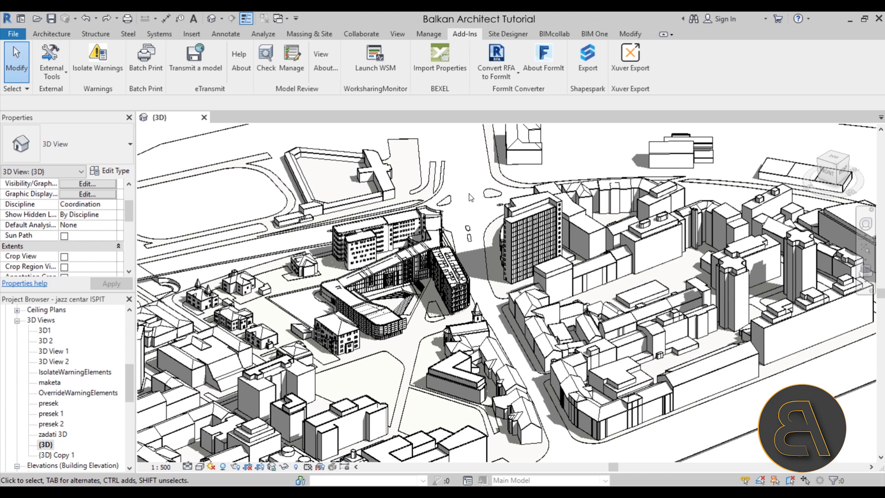
pyautogui.click(93, 73)
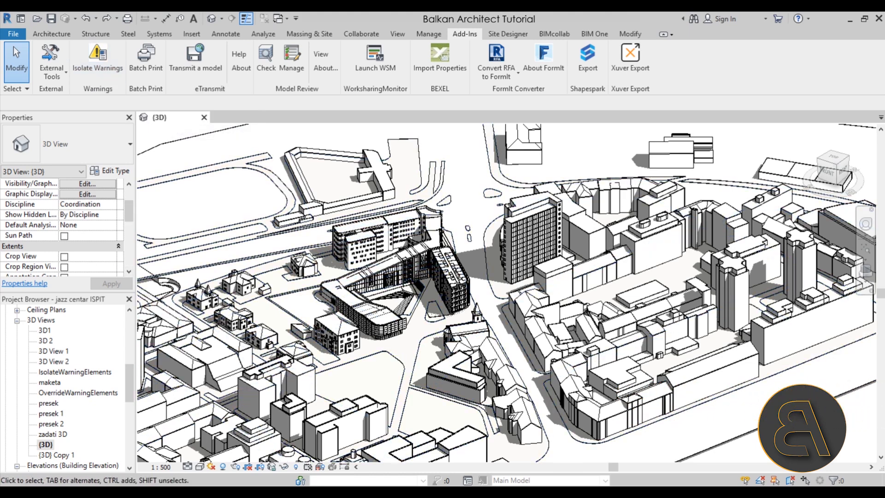